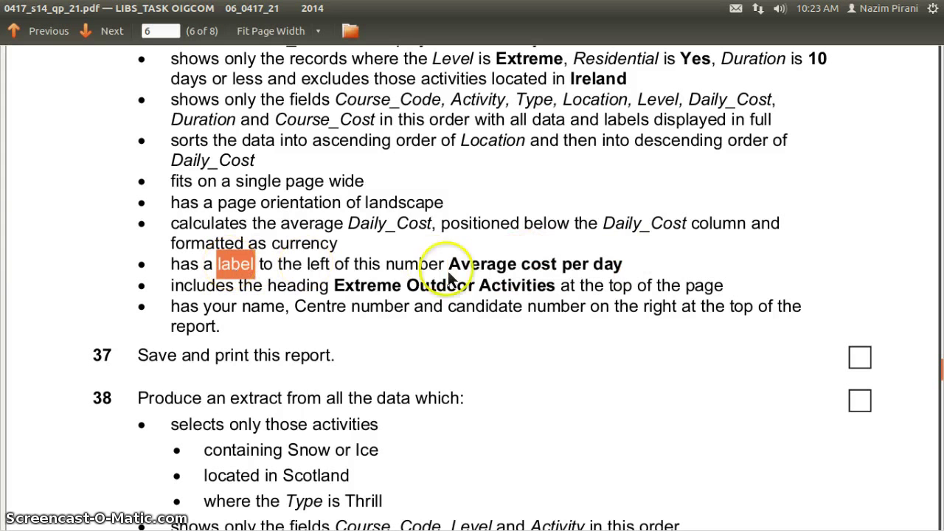
Review the exam paper's requirement for the average cost label, and open report Q36 for editing in LibreOffice Base.
double_click(319, 272)
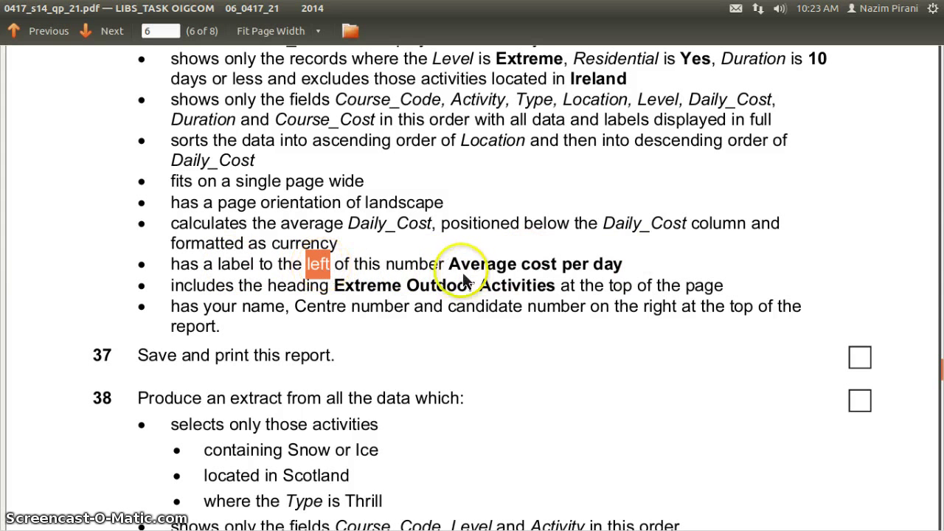
double_click(481, 265)
left_click_drag(542, 267, 627, 266)
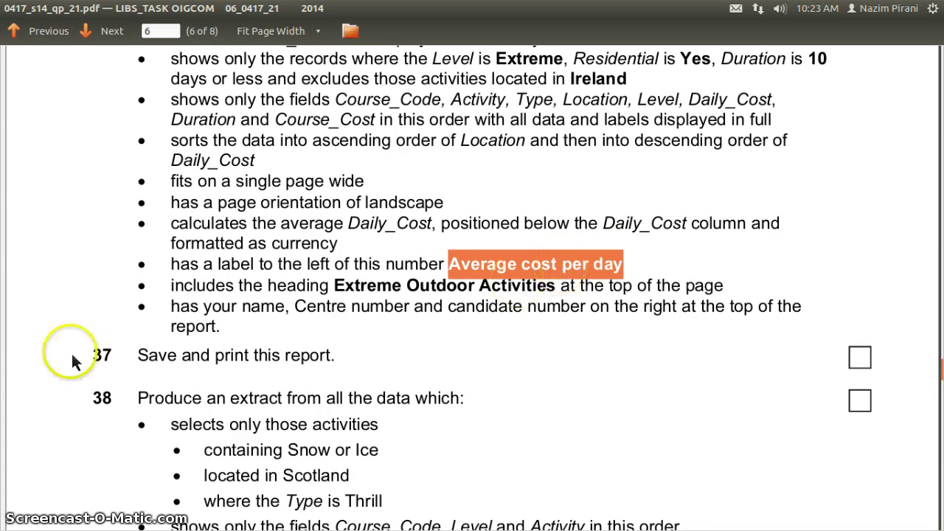
mouse_move(22, 364)
left_click(22, 406)
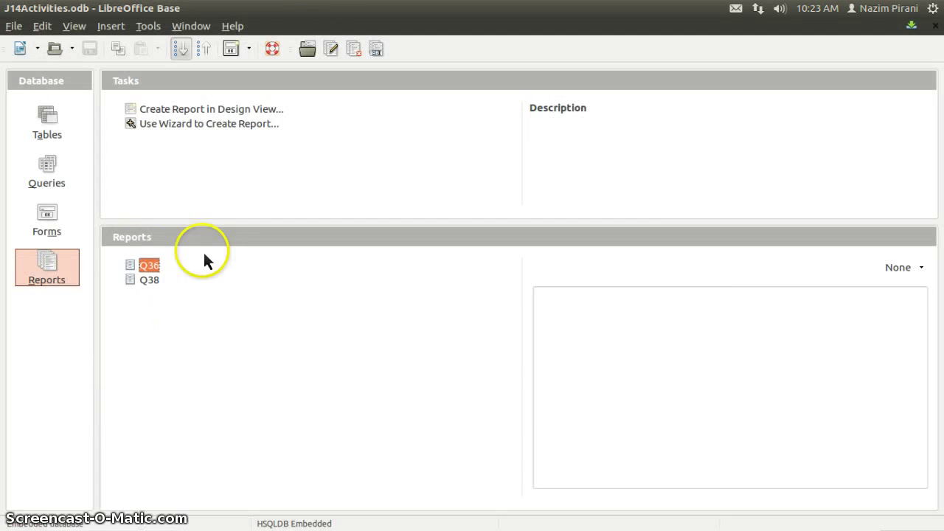
right_click(151, 266)
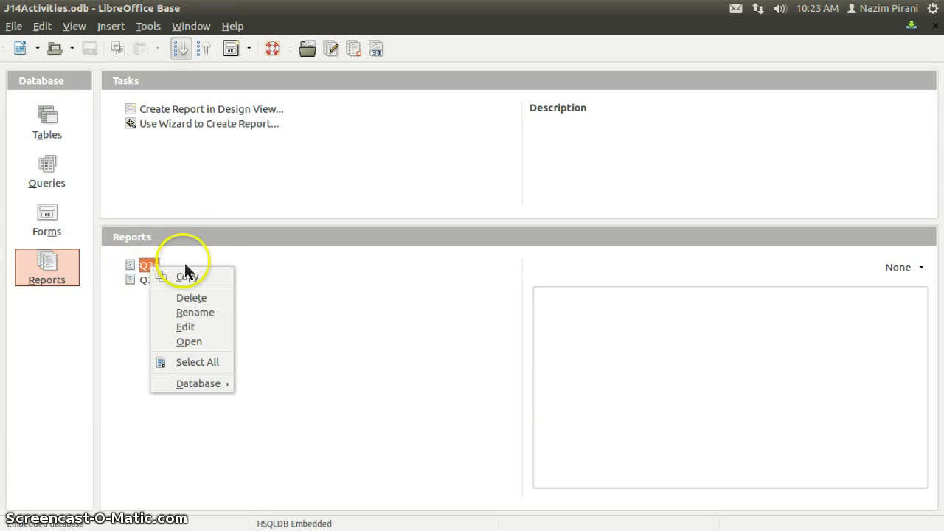
left_click(195, 328)
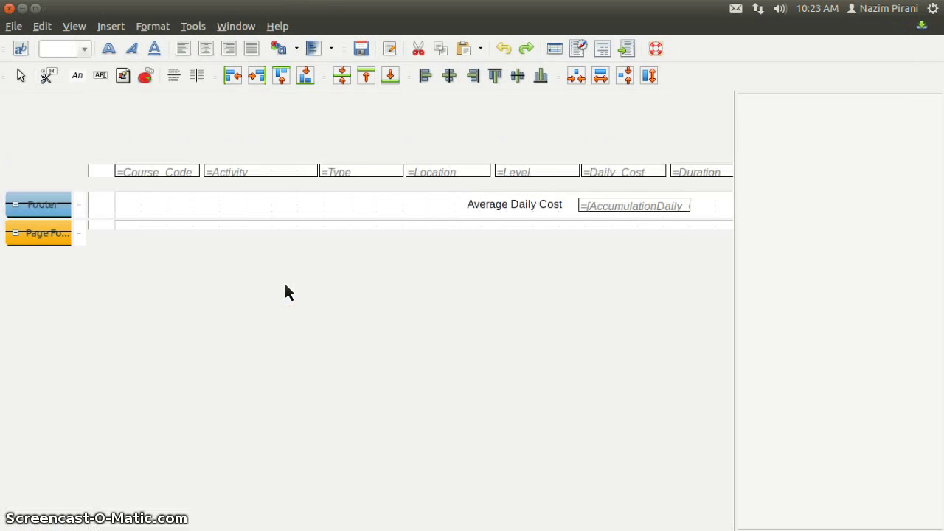
left_click_drag(320, 261, 329, 246)
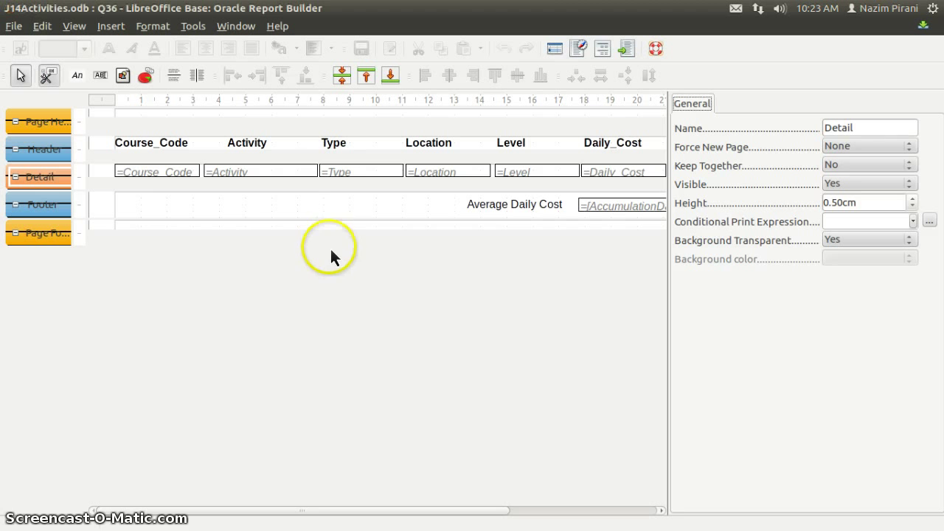
Replace the "Average Daily Cost" label in the footer with a new label field about 5 cm wide and 0.5 cm high.
left_click(503, 210)
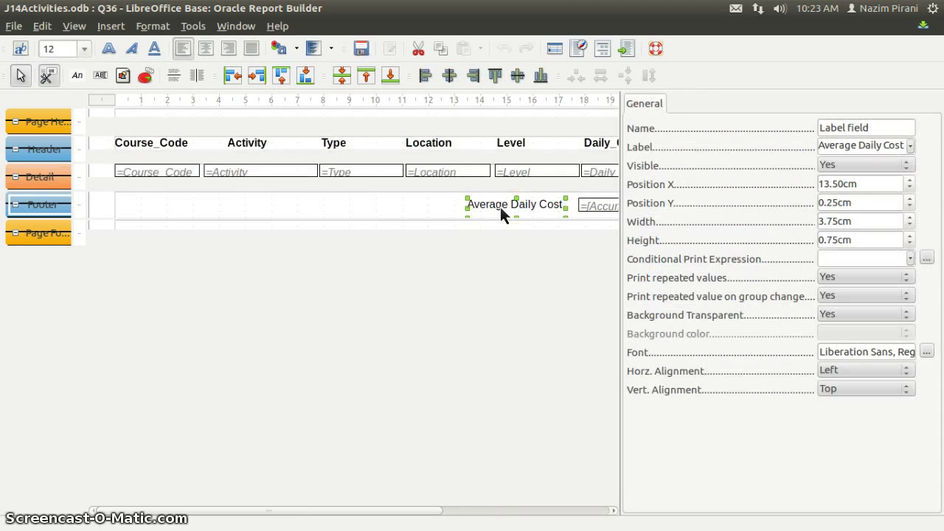
key("Delete")
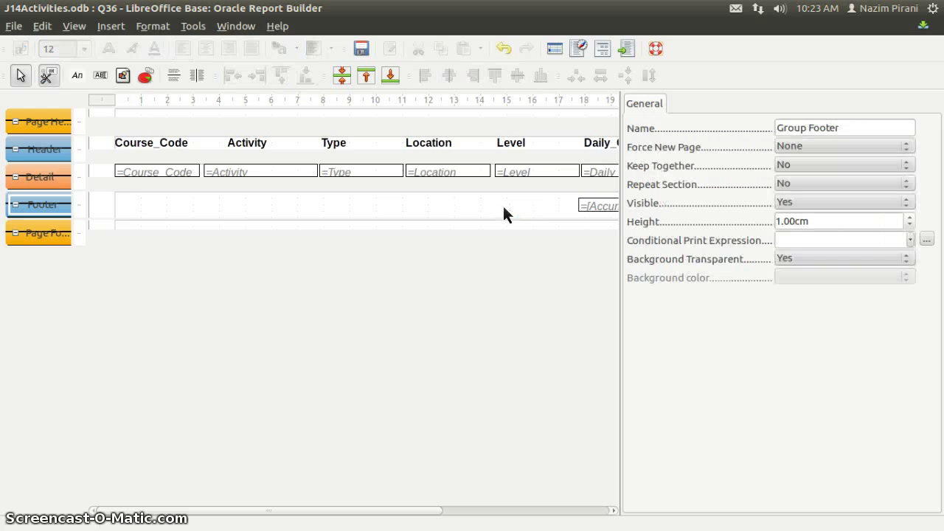
left_click(76, 75)
left_click_drag(446, 201, 571, 260)
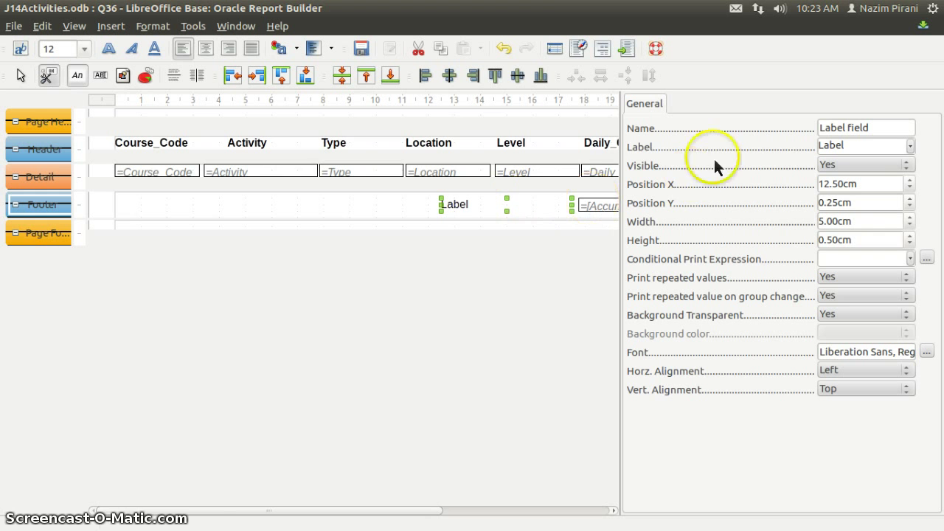
Set the new footer label's text to "Average cost per day".
double_click(818, 146)
key("BackSpace")
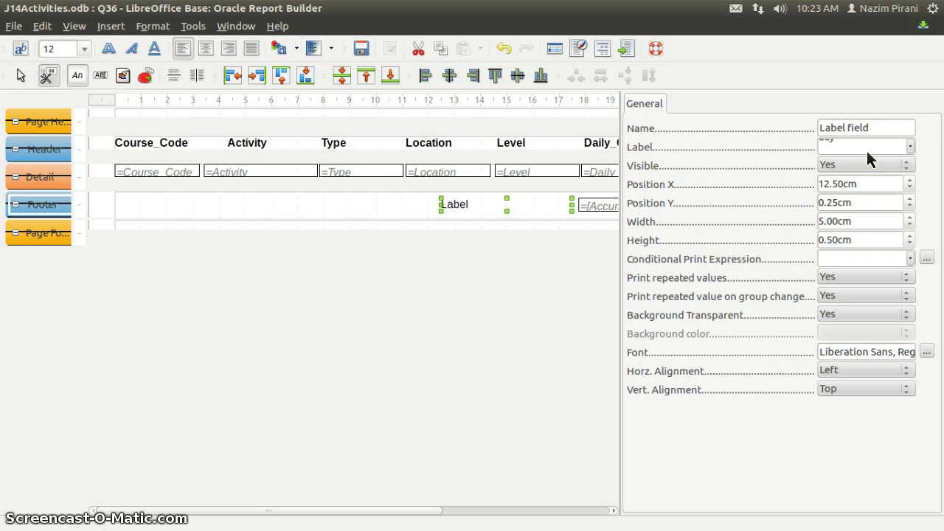
type("day")
key("Home")
key("Tab")
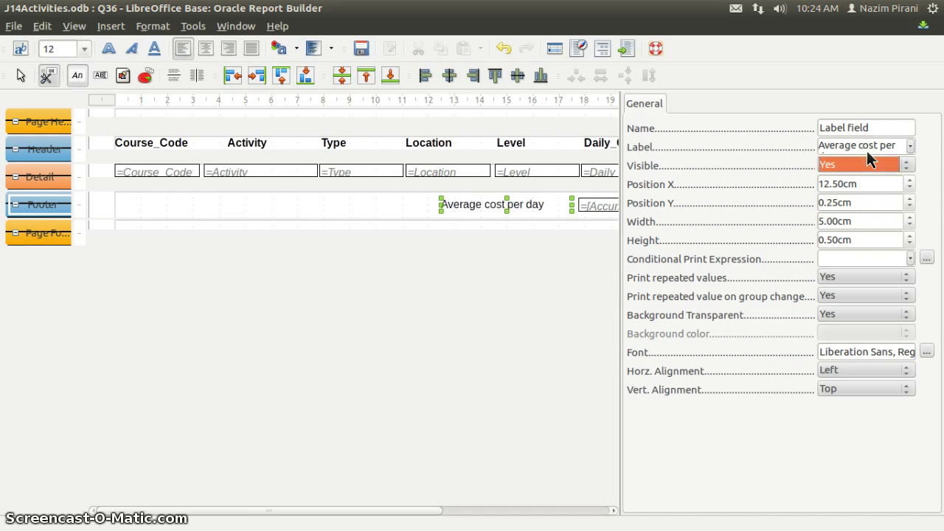
Narrow the "Average cost per day" label to 4.00 cm and shift it beside the average field, at X position 13.70 cm.
left_click(575, 227)
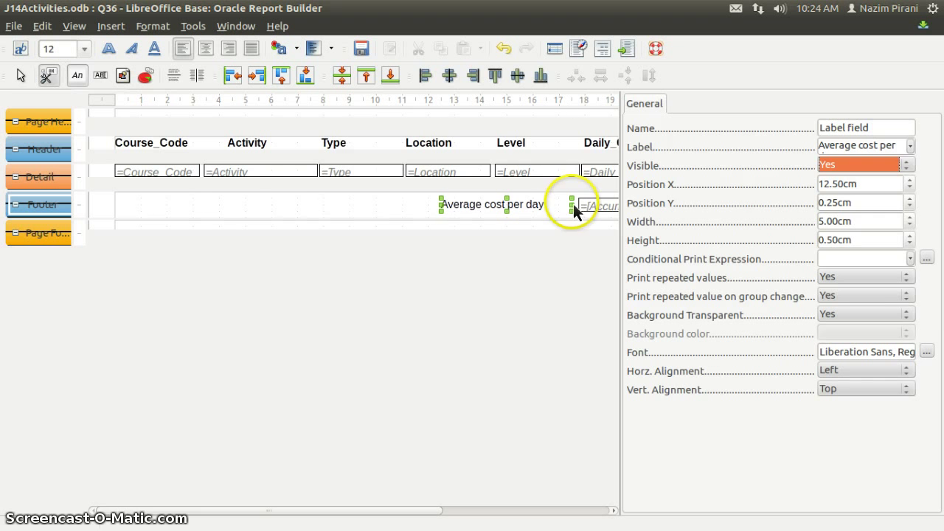
left_click_drag(572, 205, 547, 213)
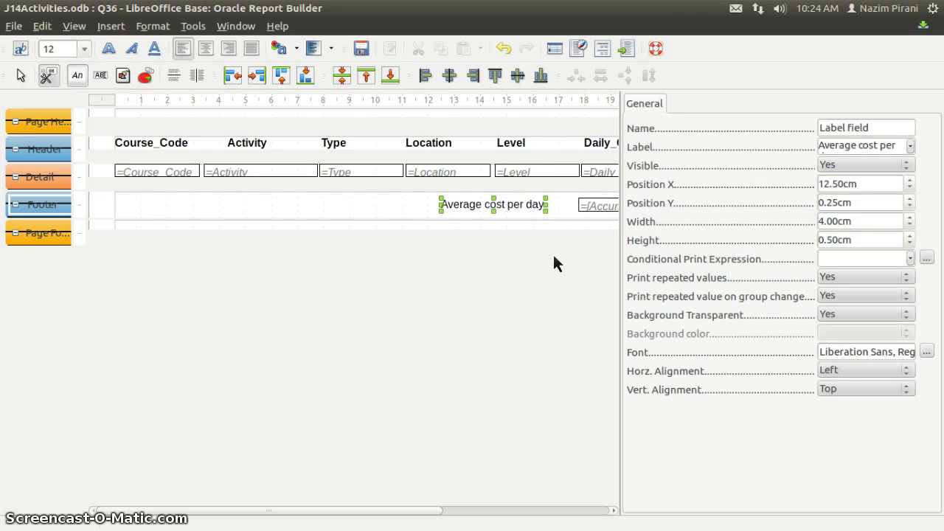
key("Right")
key("Right")
key("Right")
key("Right")
key("Right")
key("Right")
key("Right")
key("Right")
key("Right")
key("Right")
key("Right")
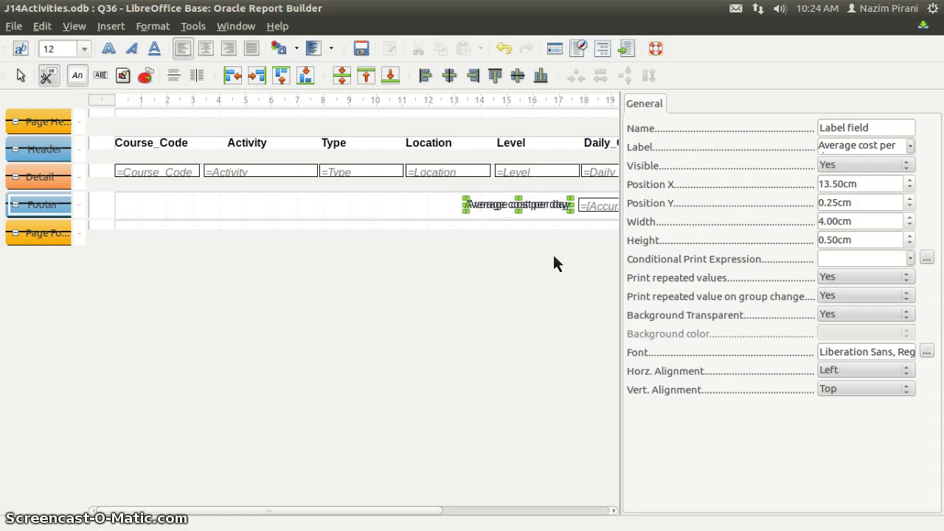
key("Right")
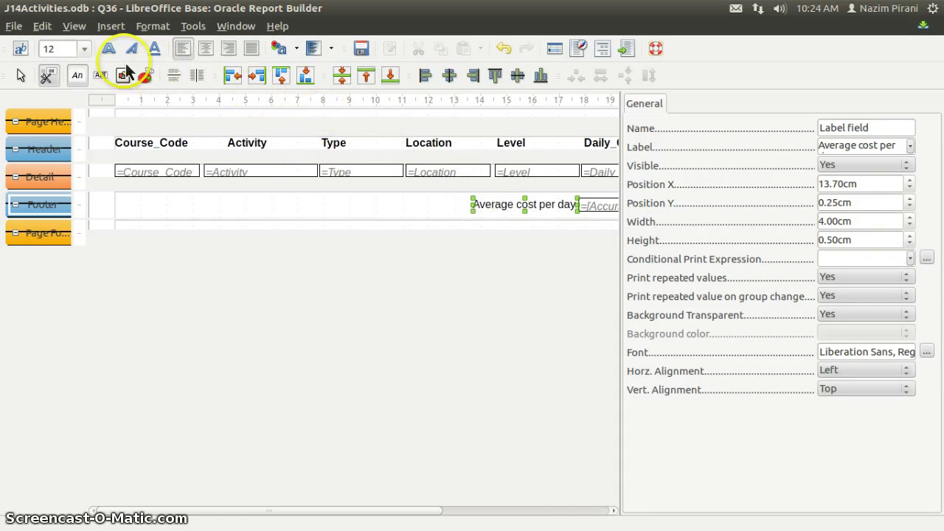
Make the "Average cost per day" label bold, extend its left edge to a 4.70 cm width, and save the report.
left_click(108, 48)
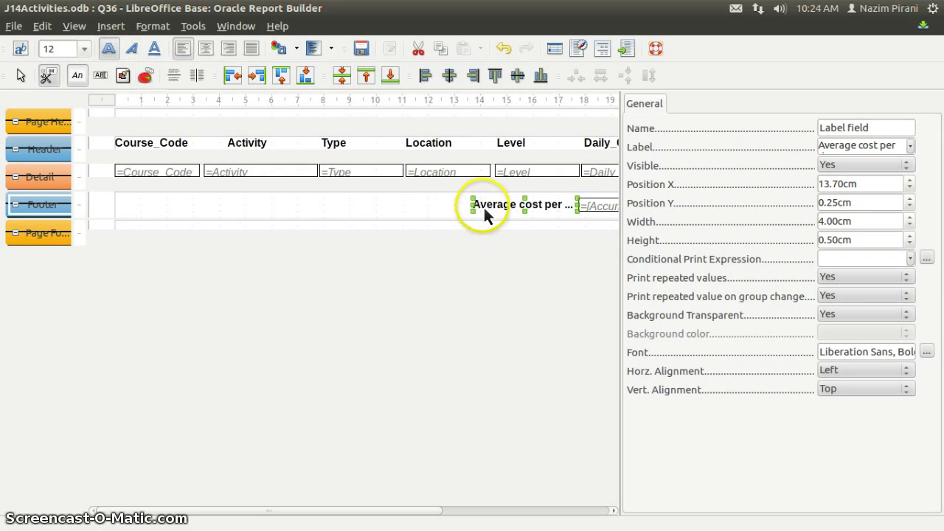
left_click_drag(480, 211, 455, 214)
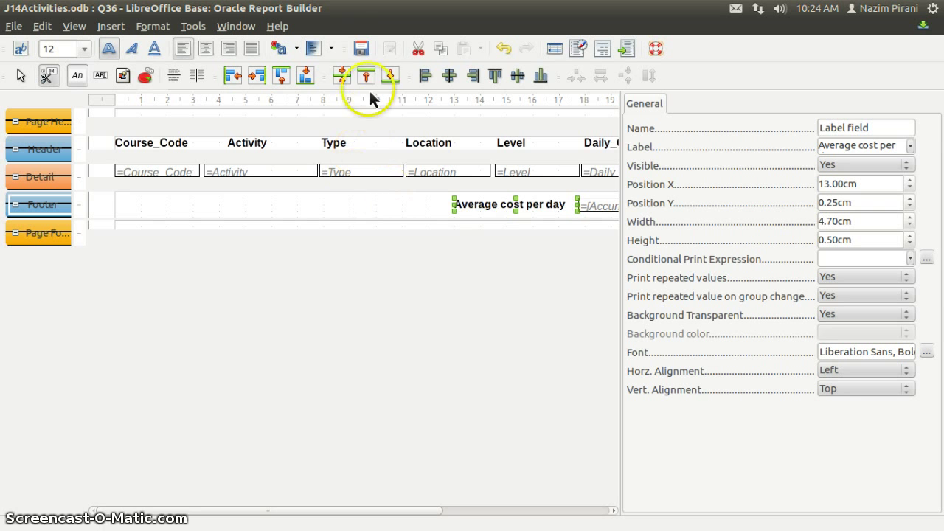
left_click(362, 50)
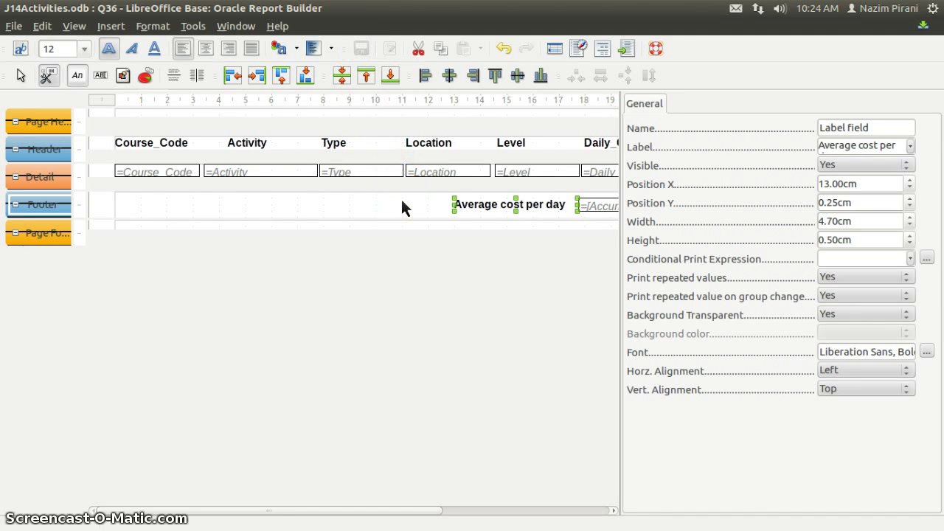
Read the heading text and placement requirement in the exam paper PDF, and return to the Q36 report design.
key("ctrl+w")
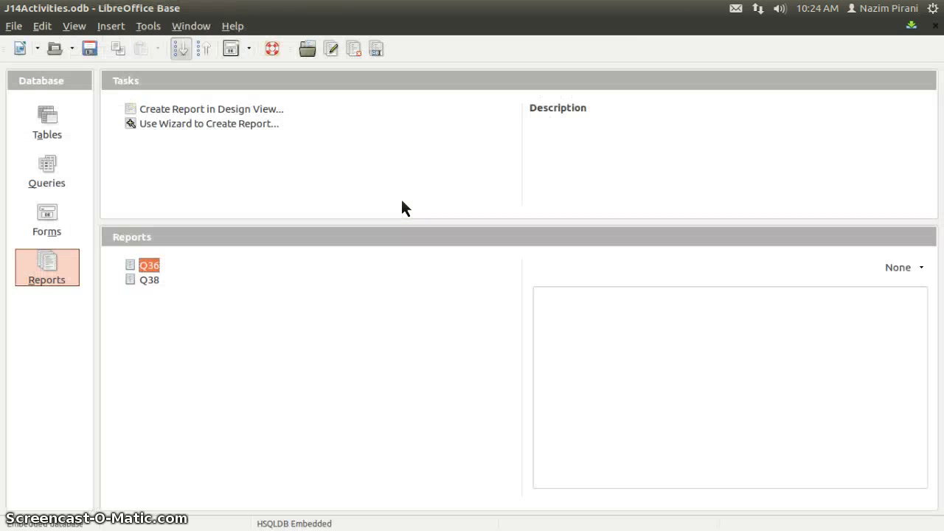
key("alt+Tab")
key("alt+Tab")
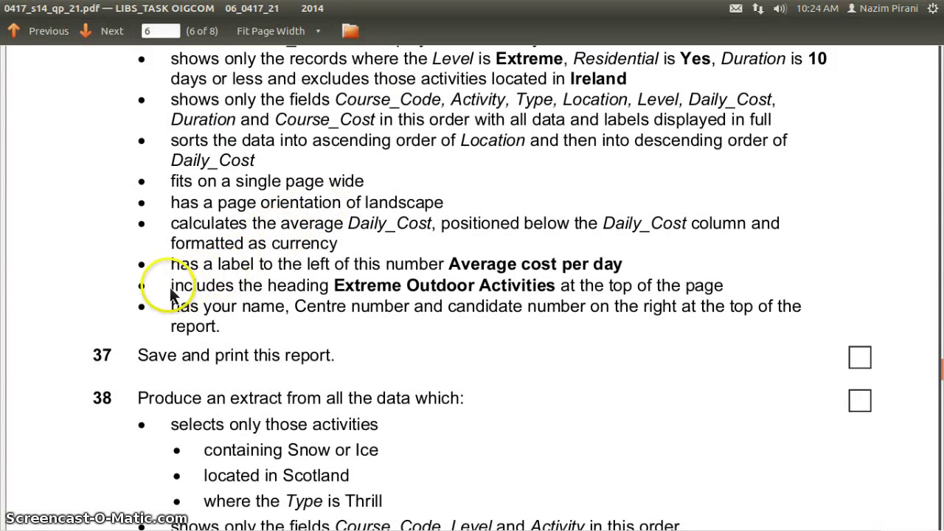
left_click_drag(148, 286, 332, 291)
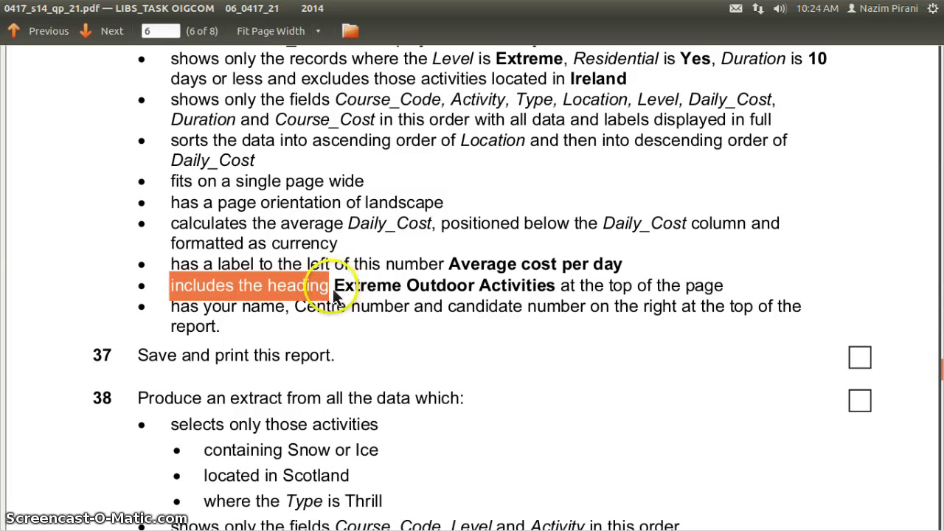
left_click_drag(333, 291, 723, 290)
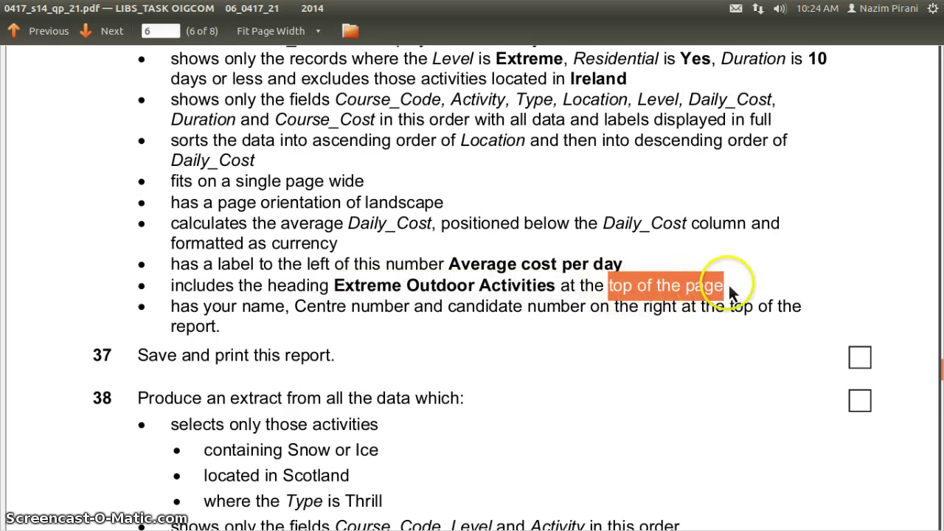
key("alt+Tab")
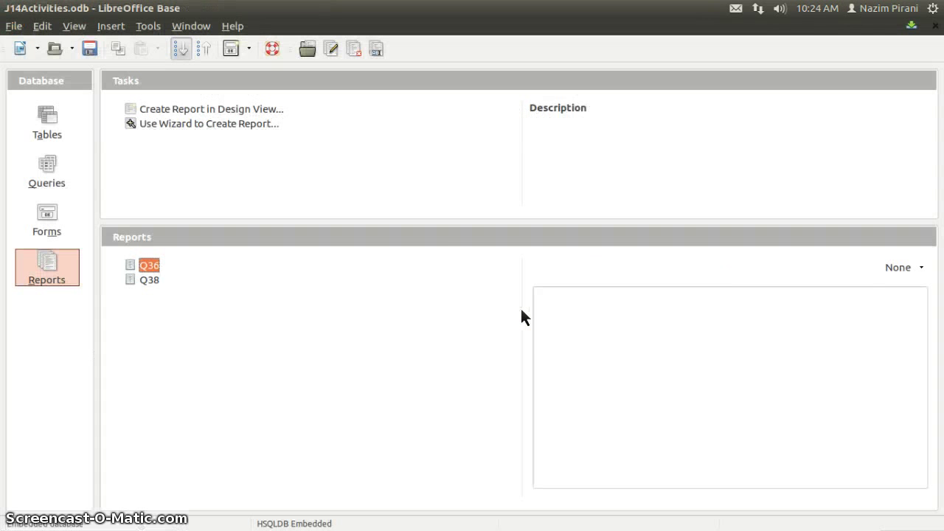
key("alt+Tab")
key("Tab")
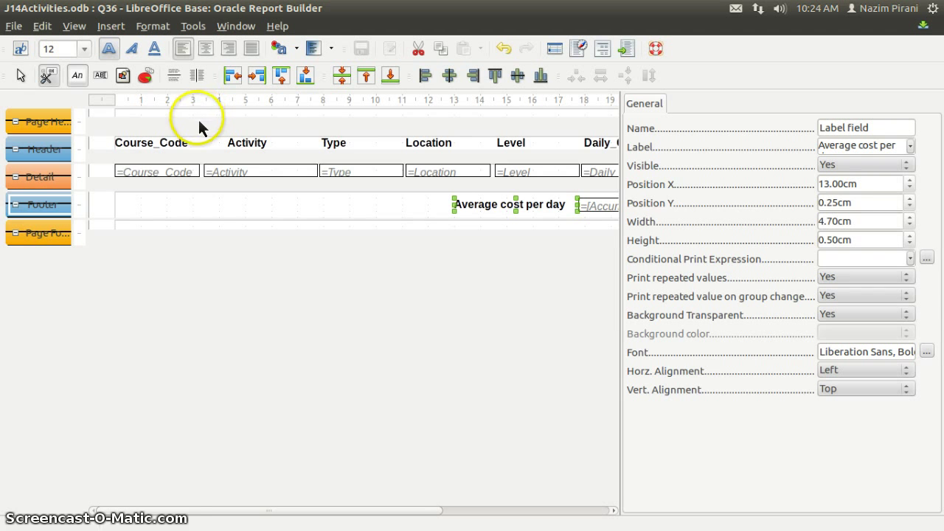
Enlarge the page header section and draw a label field in it about 12 cm wide and 1 cm high.
left_click_drag(197, 140, 193, 147)
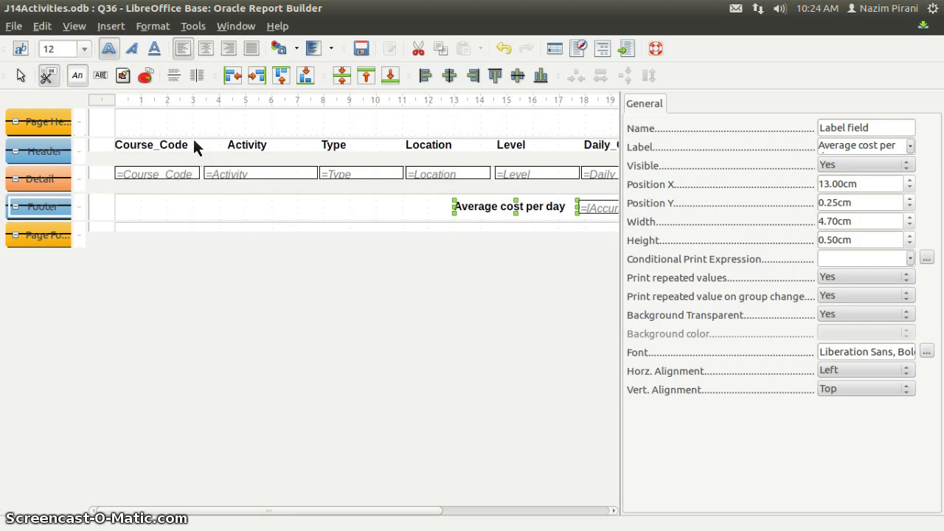
left_click_drag(194, 139, 124, 91)
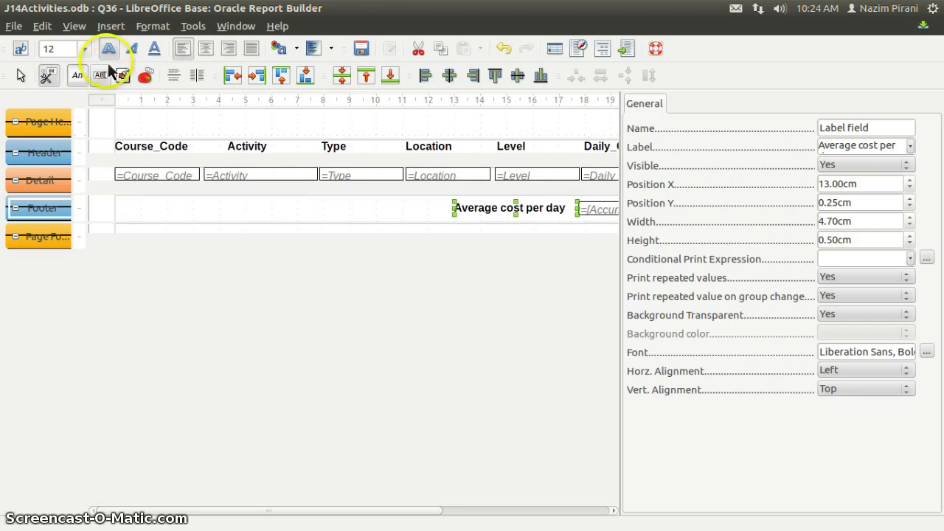
left_click(77, 76)
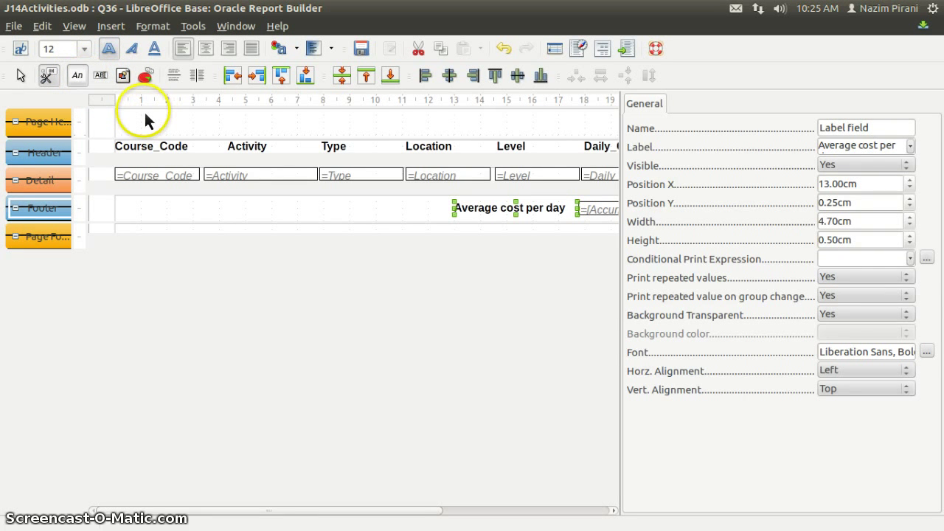
left_click_drag(142, 110, 436, 150)
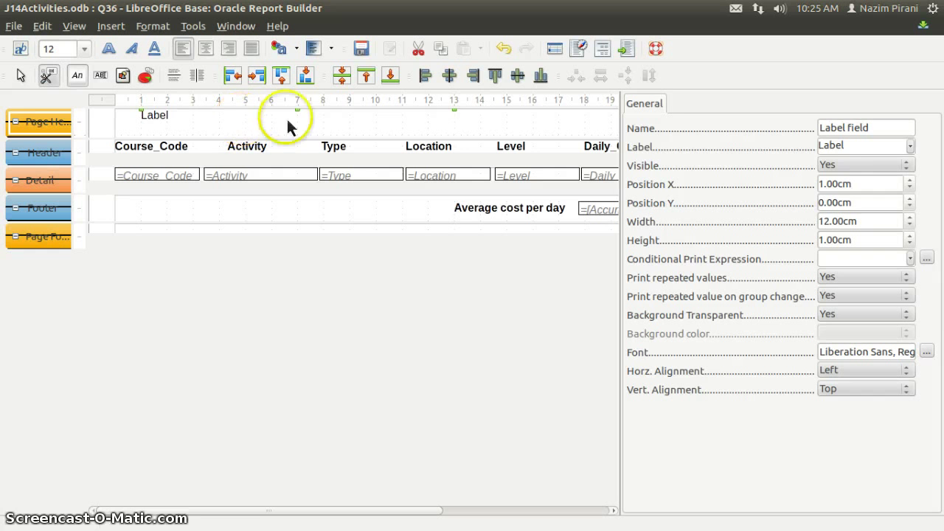
Set the page header label's text to "Extreme Outdoor Activities".
double_click(850, 146)
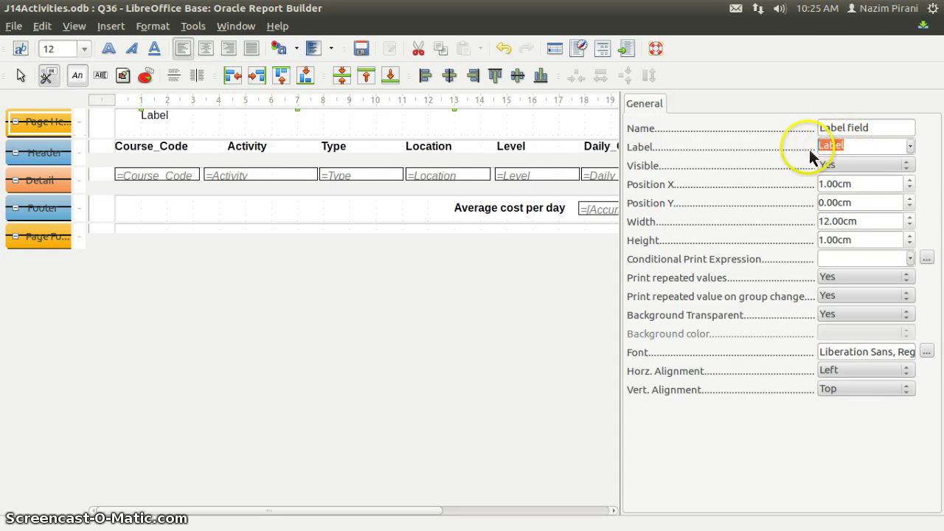
type("Activities")
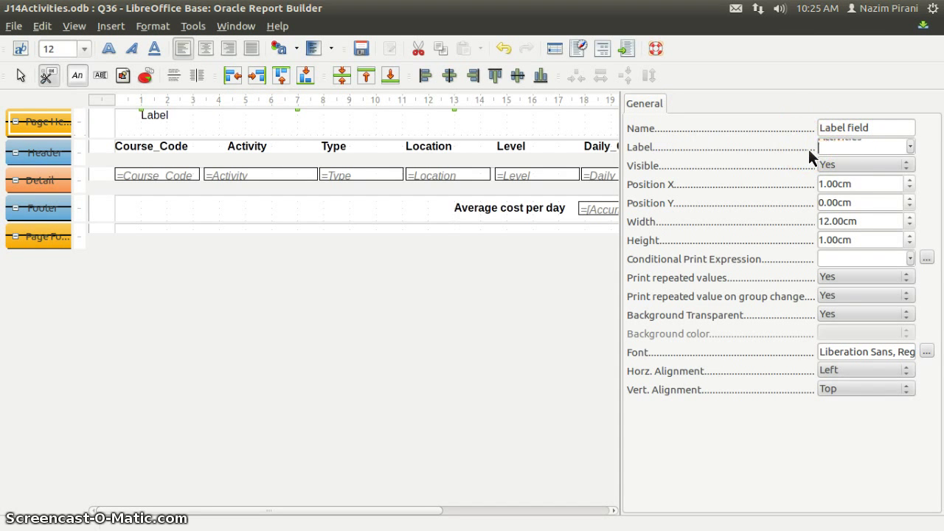
key("ctrl+Home")
type("Extreme Outdoor")
key("Tab")
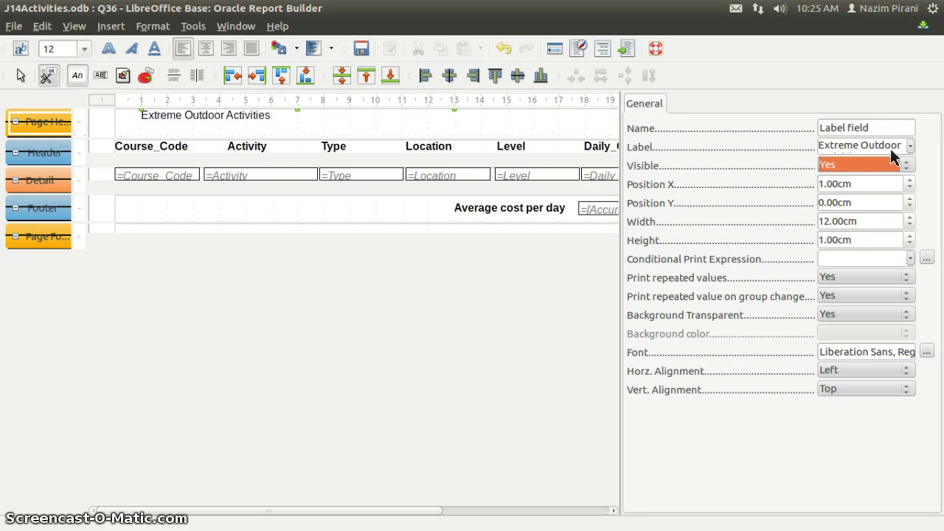
Nudge the "Extreme Outdoor Activities" heading down to Y position 0.30 cm and make it bold.
left_click(228, 125)
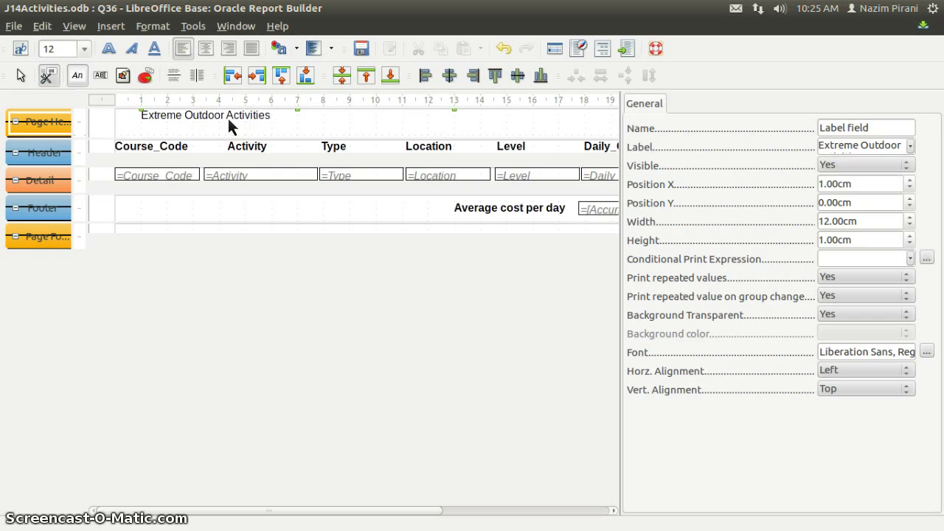
key("Down")
key("Down")
left_click(270, 137)
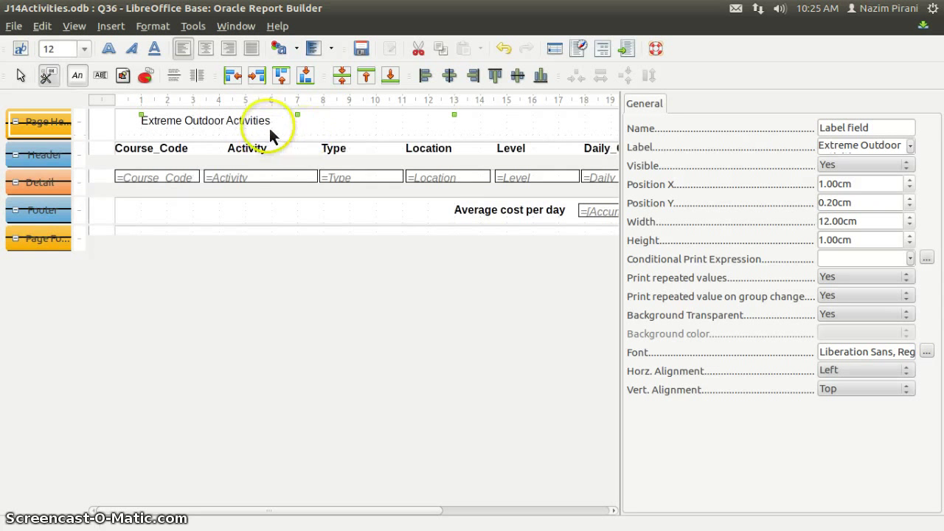
key("Down")
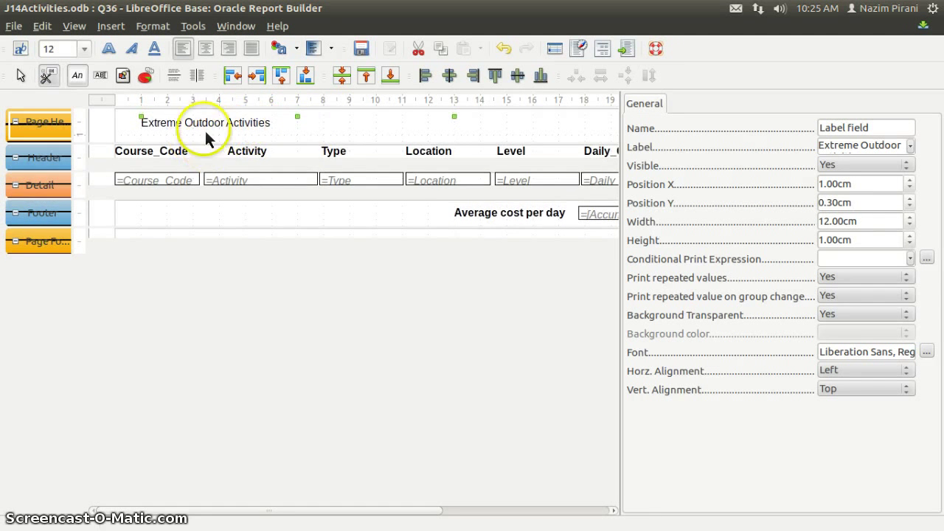
left_click(108, 48)
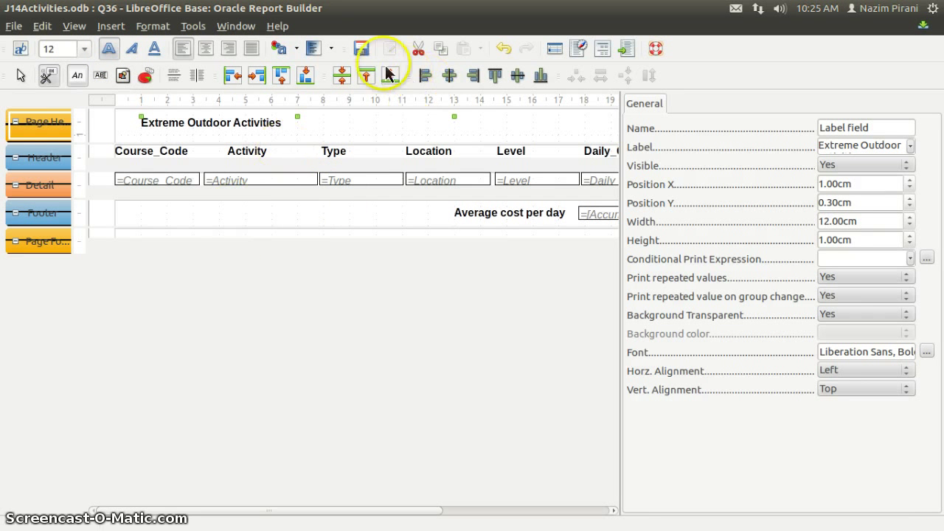
Save the report and read the exam paper PDF's requirement for the name, Centre number and candidate number before returning to the Q36 report design.
left_click(363, 52)
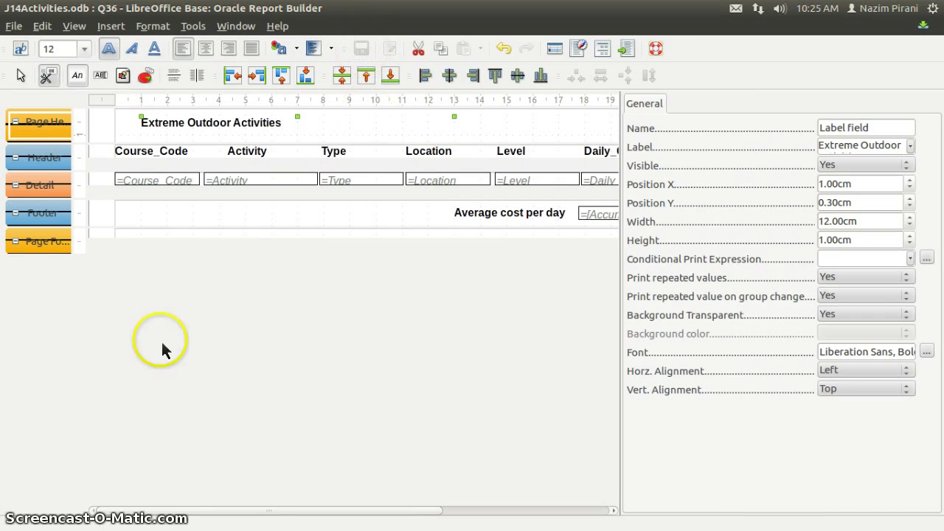
mouse_move(15, 320)
left_click(18, 363)
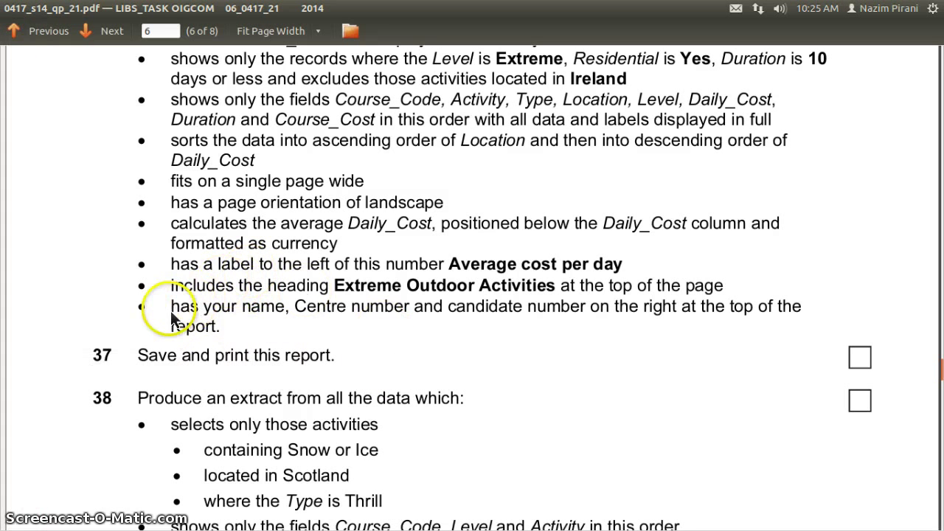
left_click_drag(172, 307, 799, 313)
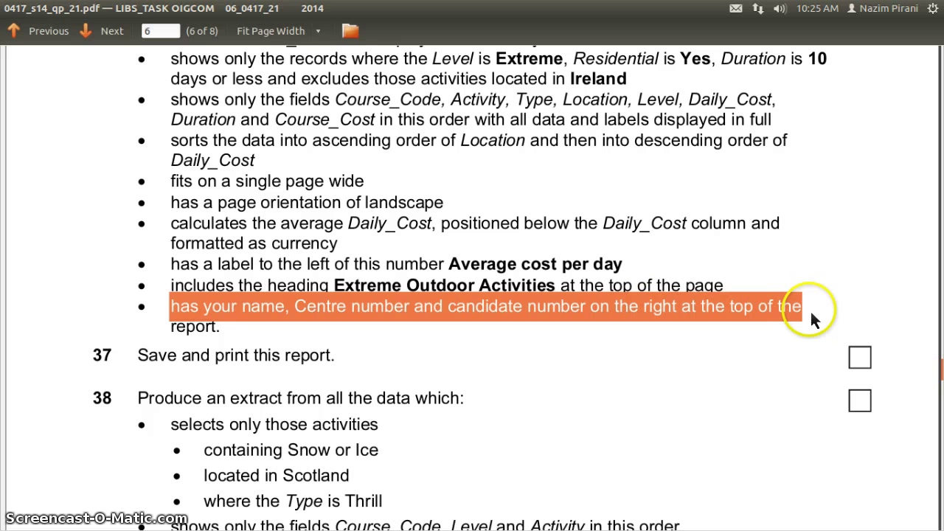
left_click(247, 314)
left_click_drag(244, 313, 590, 312)
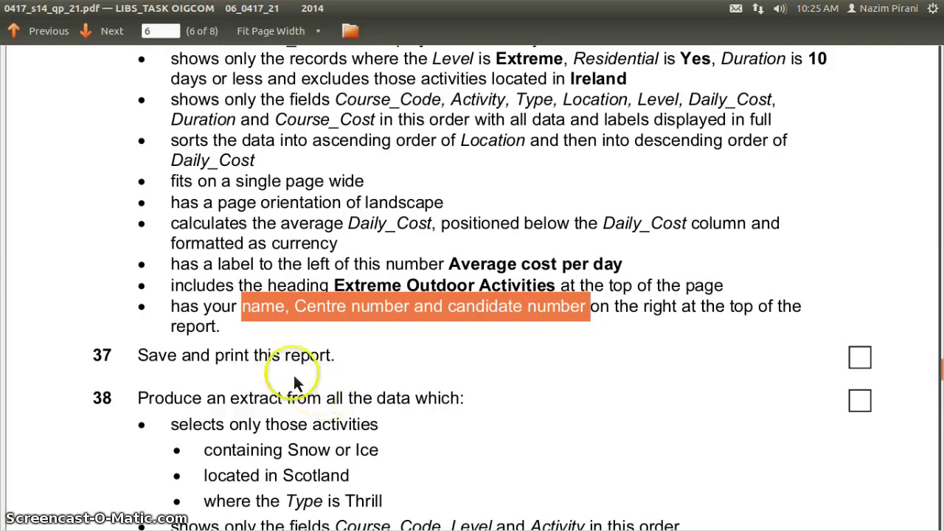
mouse_move(4, 328)
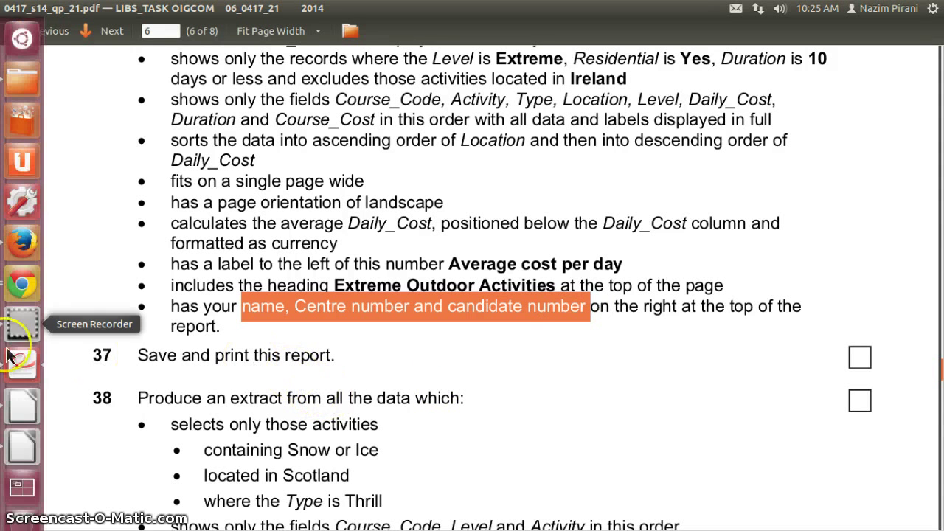
left_click(19, 444)
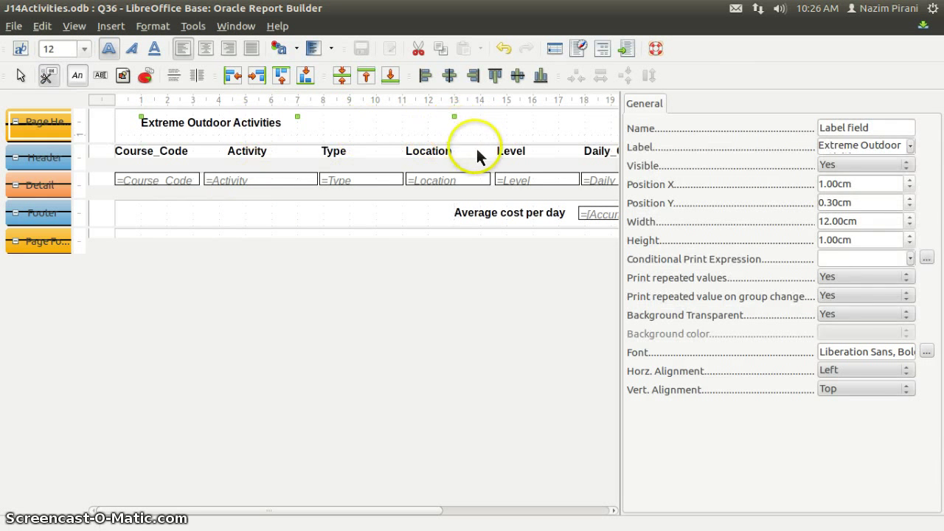
Enlarge the page header section to about 2.5 cm high and centre the "Extreme Outdoor Activities" heading horizontally in it.
left_click_drag(472, 141, 477, 183)
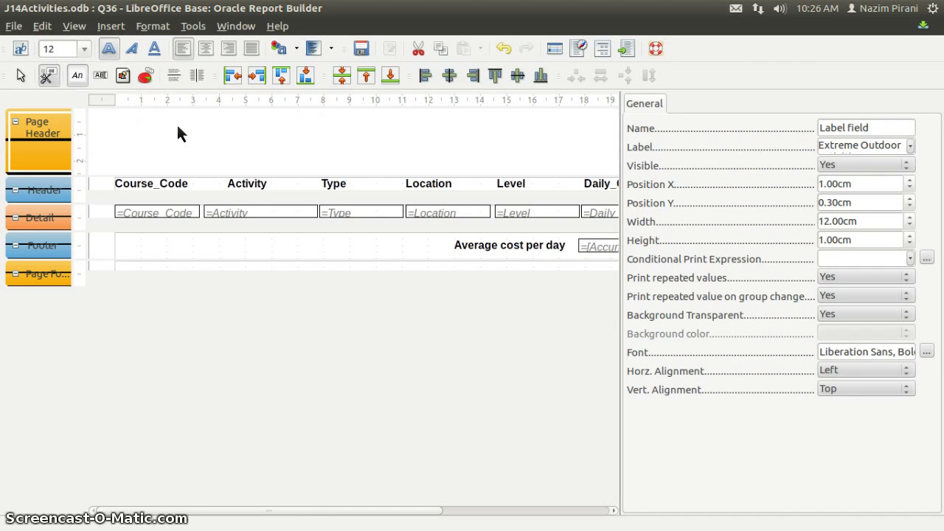
left_click(274, 97)
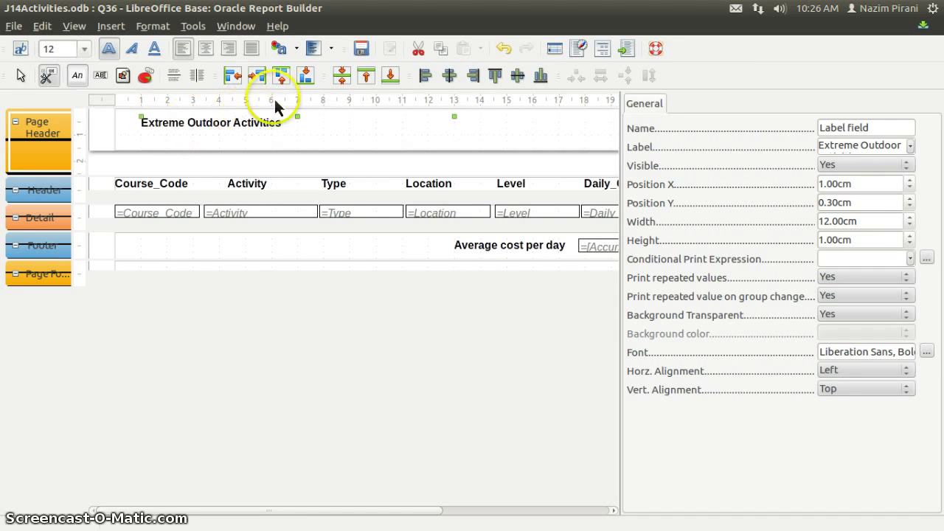
left_click(448, 80)
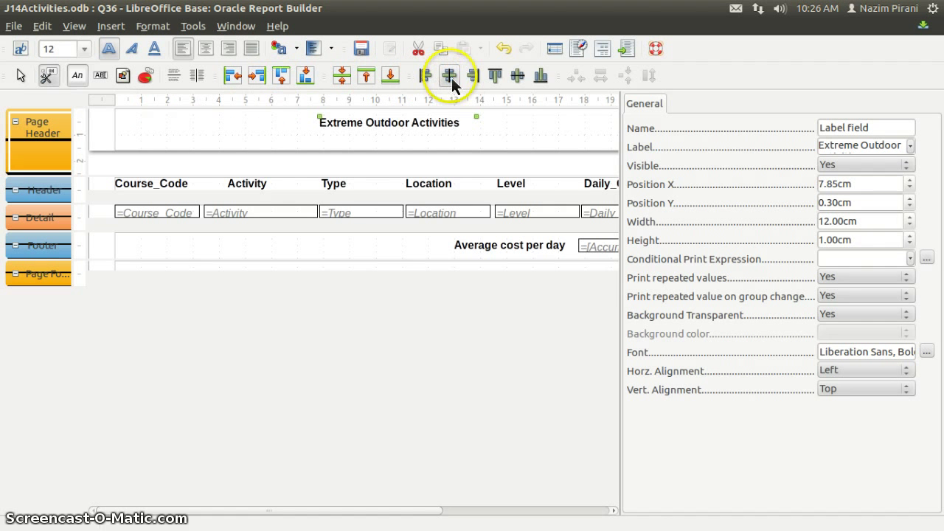
left_click(127, 120)
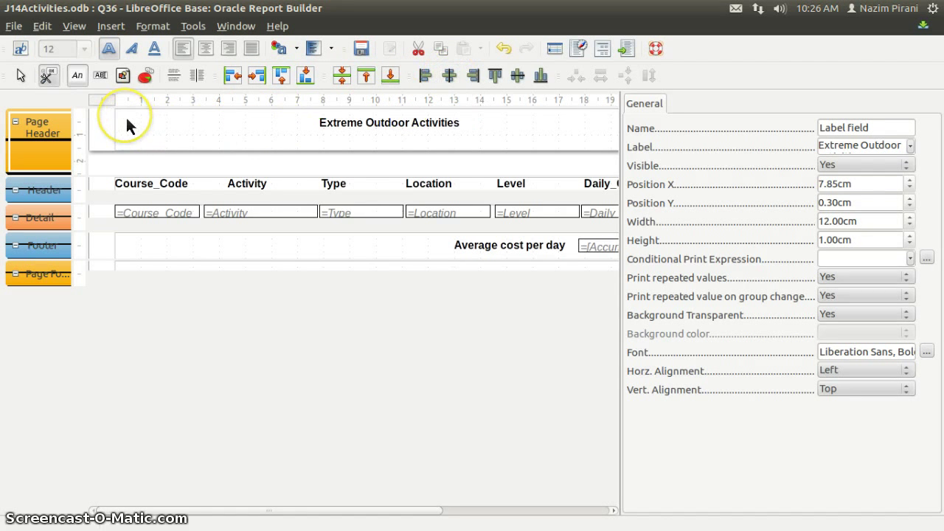
Draw a label field about 7.25 cm wide and 0.75 cm high before the heading in the page header, with the text "Name : XYZ".
left_click(78, 77)
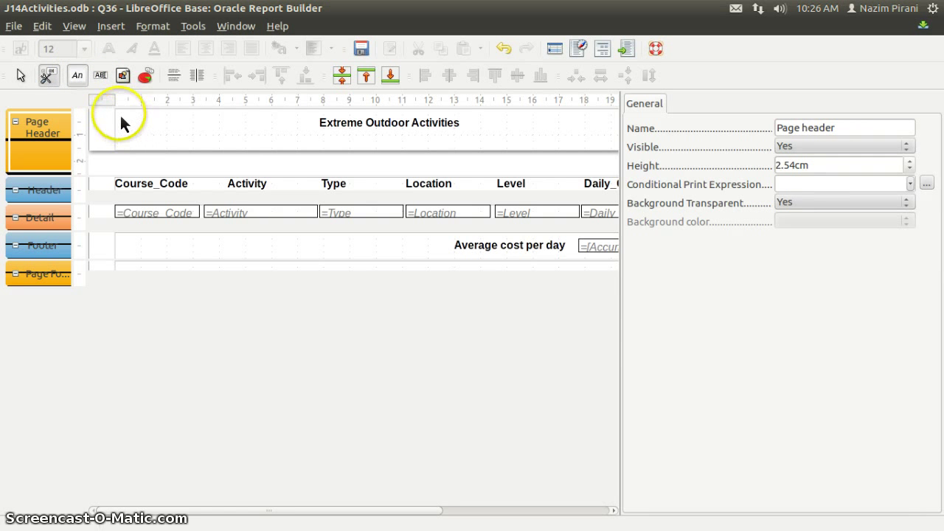
left_click_drag(121, 116, 312, 137)
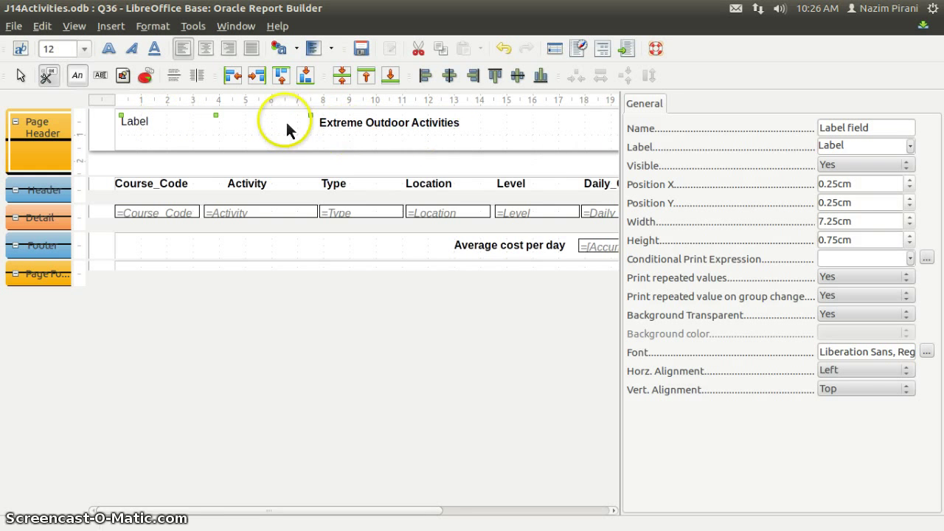
left_click(837, 147)
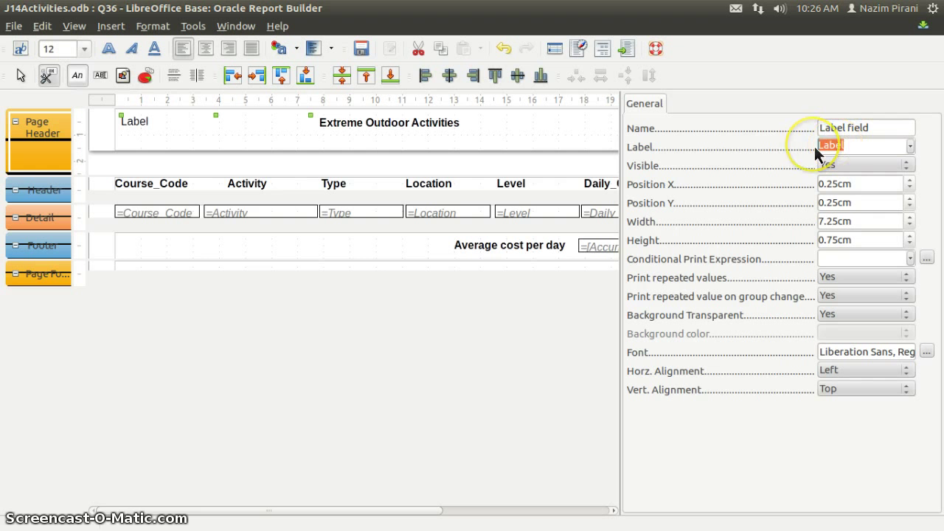
type("Name")
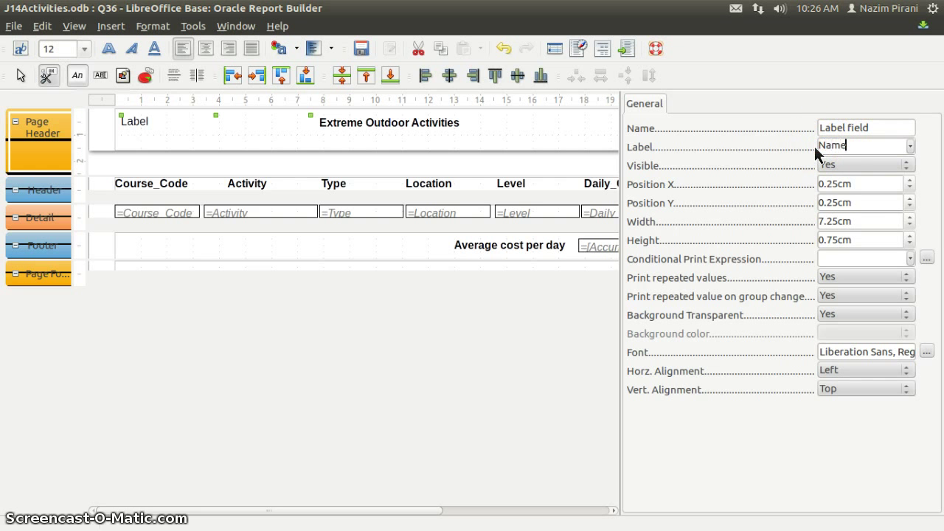
type(" : XYZ")
key("Tab")
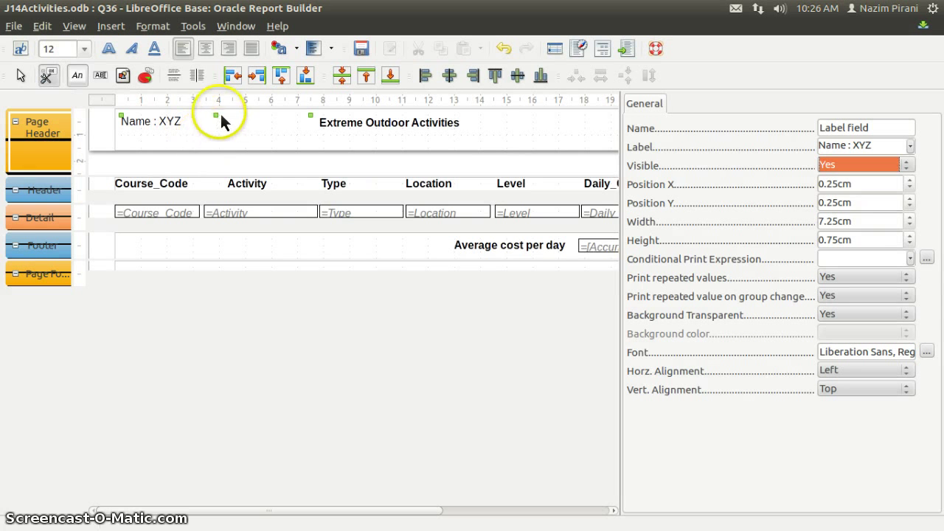
Reduce the "Name : XYZ" label's height to 0.50 cm and place it at Y position 0.25 cm.
left_click_drag(216, 114, 213, 127)
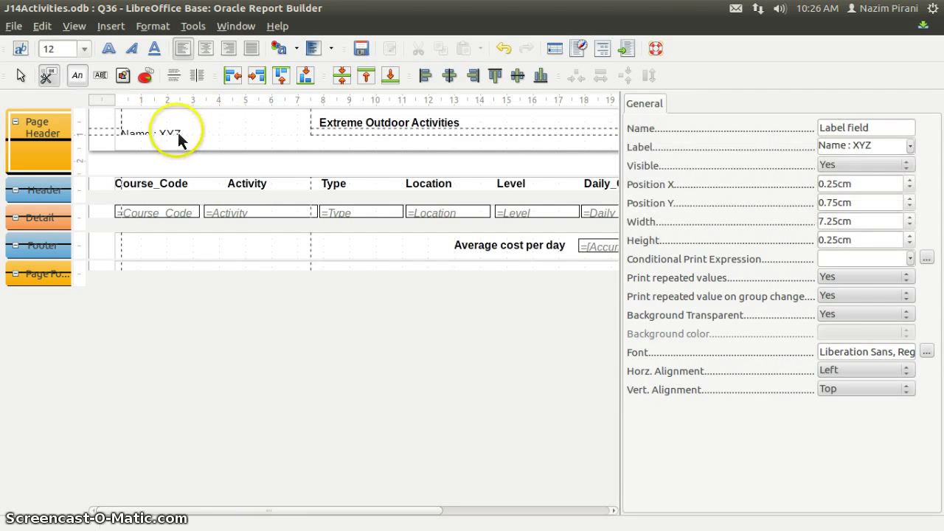
key("Up")
key("Up")
key("Up")
key("Up")
key("Up")
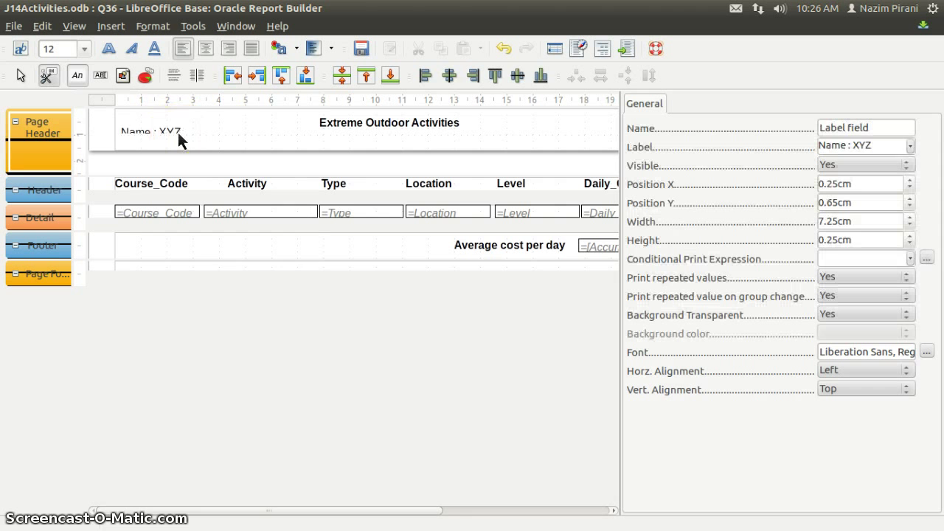
left_click(177, 130)
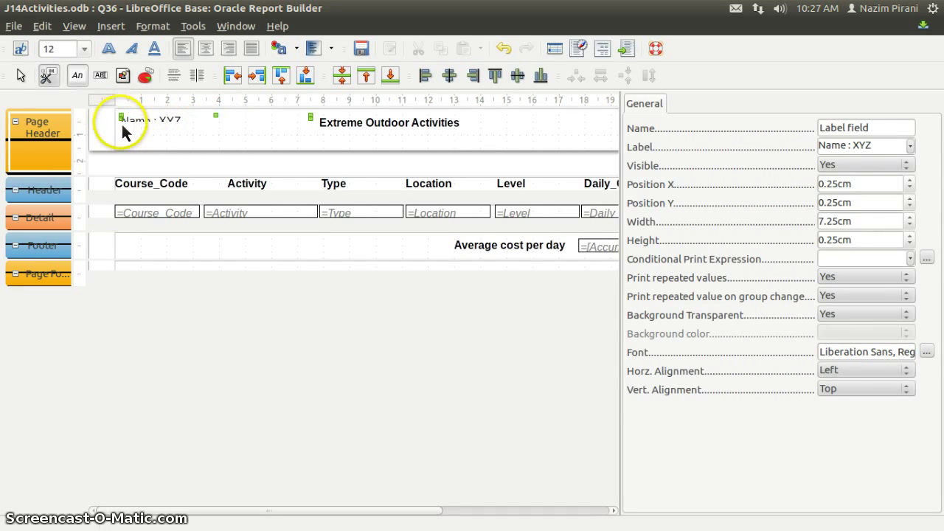
left_click_drag(122, 123, 123, 129)
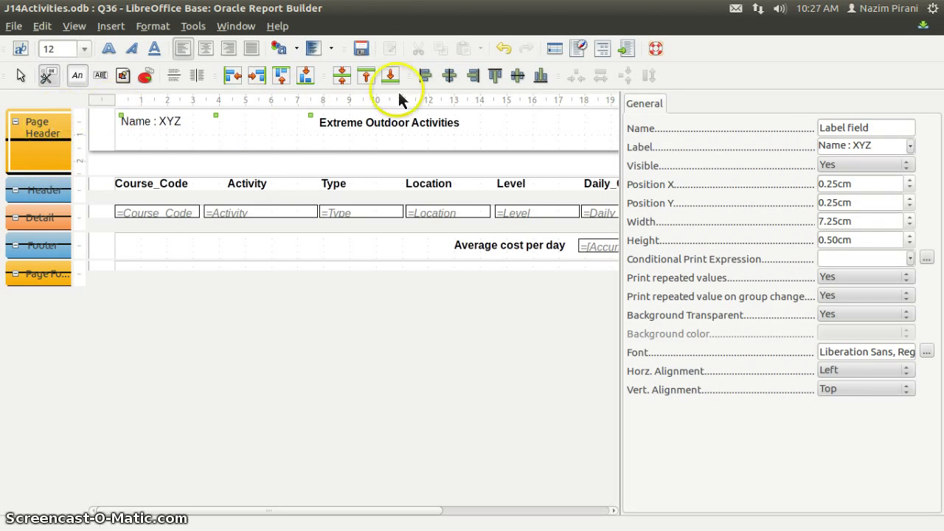
Save the report and run it to check the page header layout, closing the generated document after viewing.
left_click(361, 51)
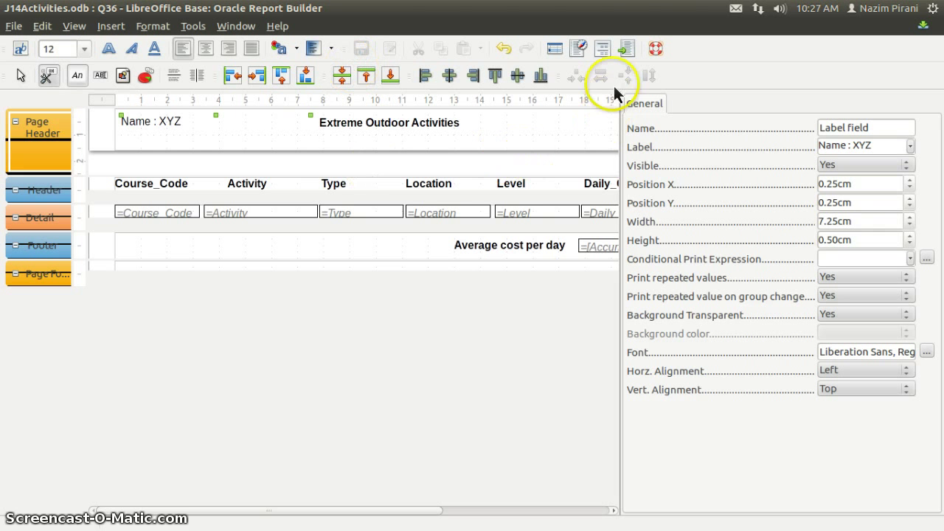
left_click(626, 48)
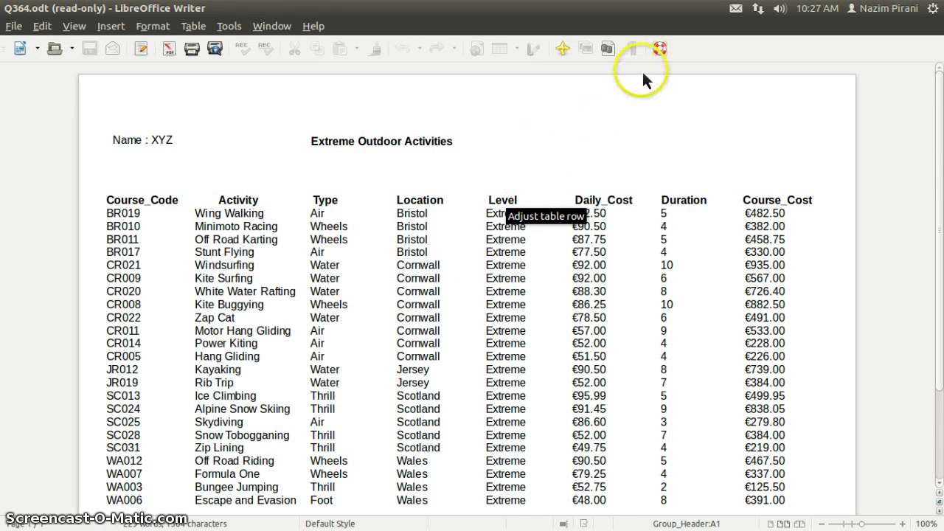
left_click(13, 29)
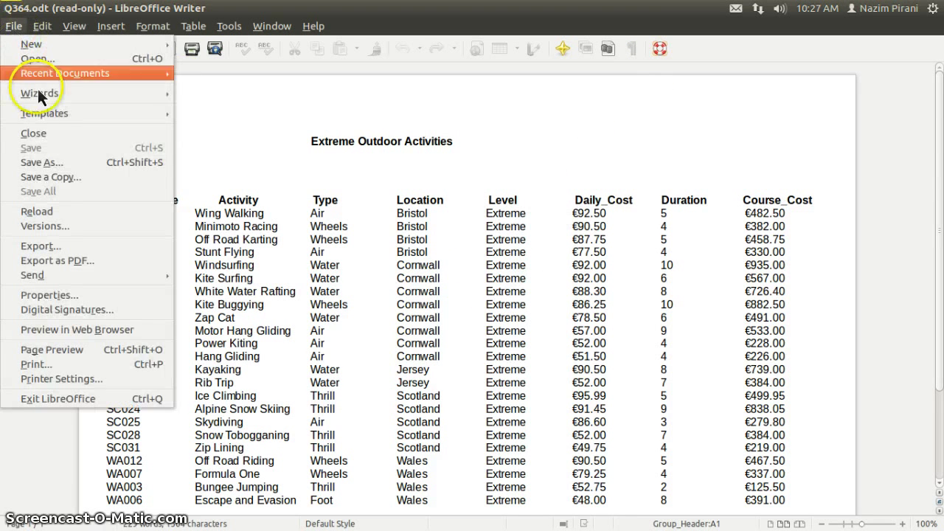
left_click(42, 134)
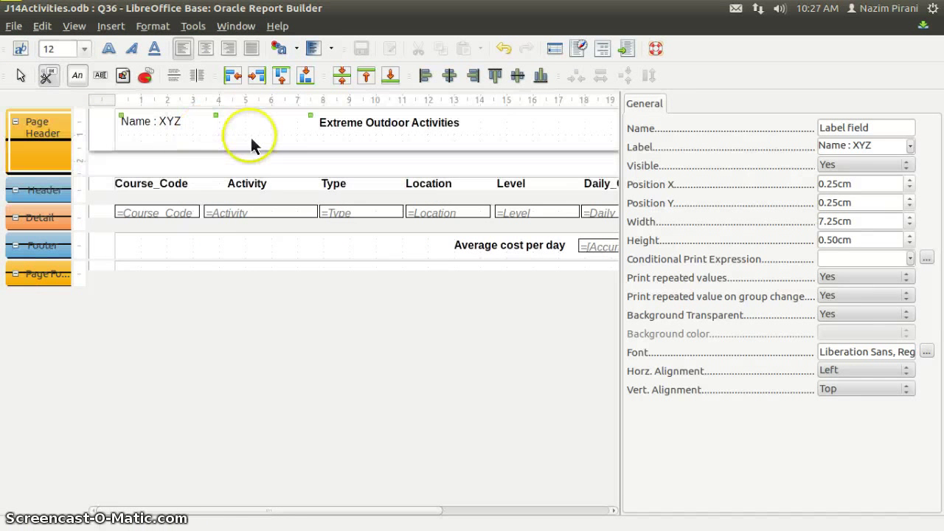
mouse_move(1, 406)
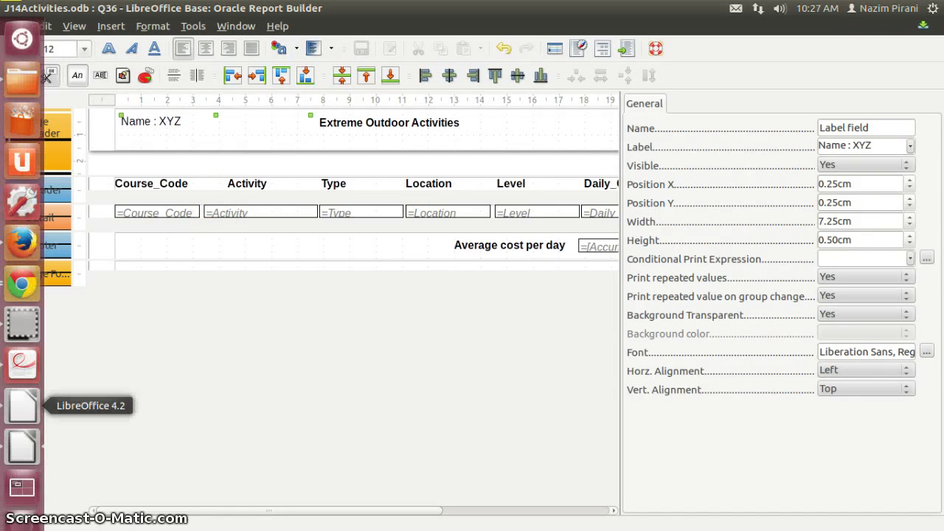